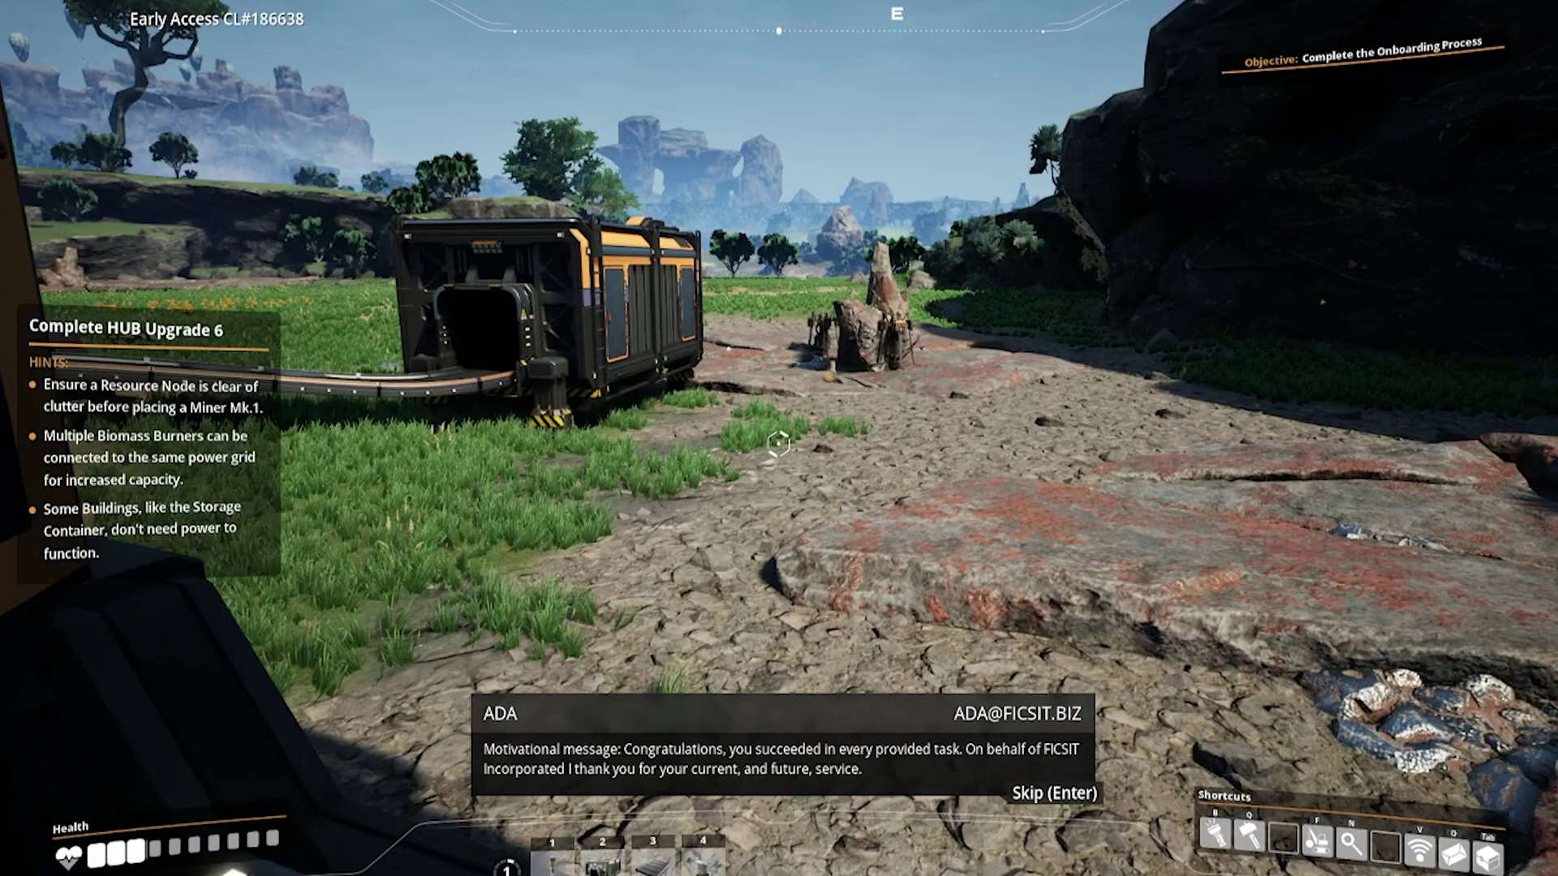
Walk along the conveyor in-game, then open the Satisfactory server's file listing in the panel.
key("w")
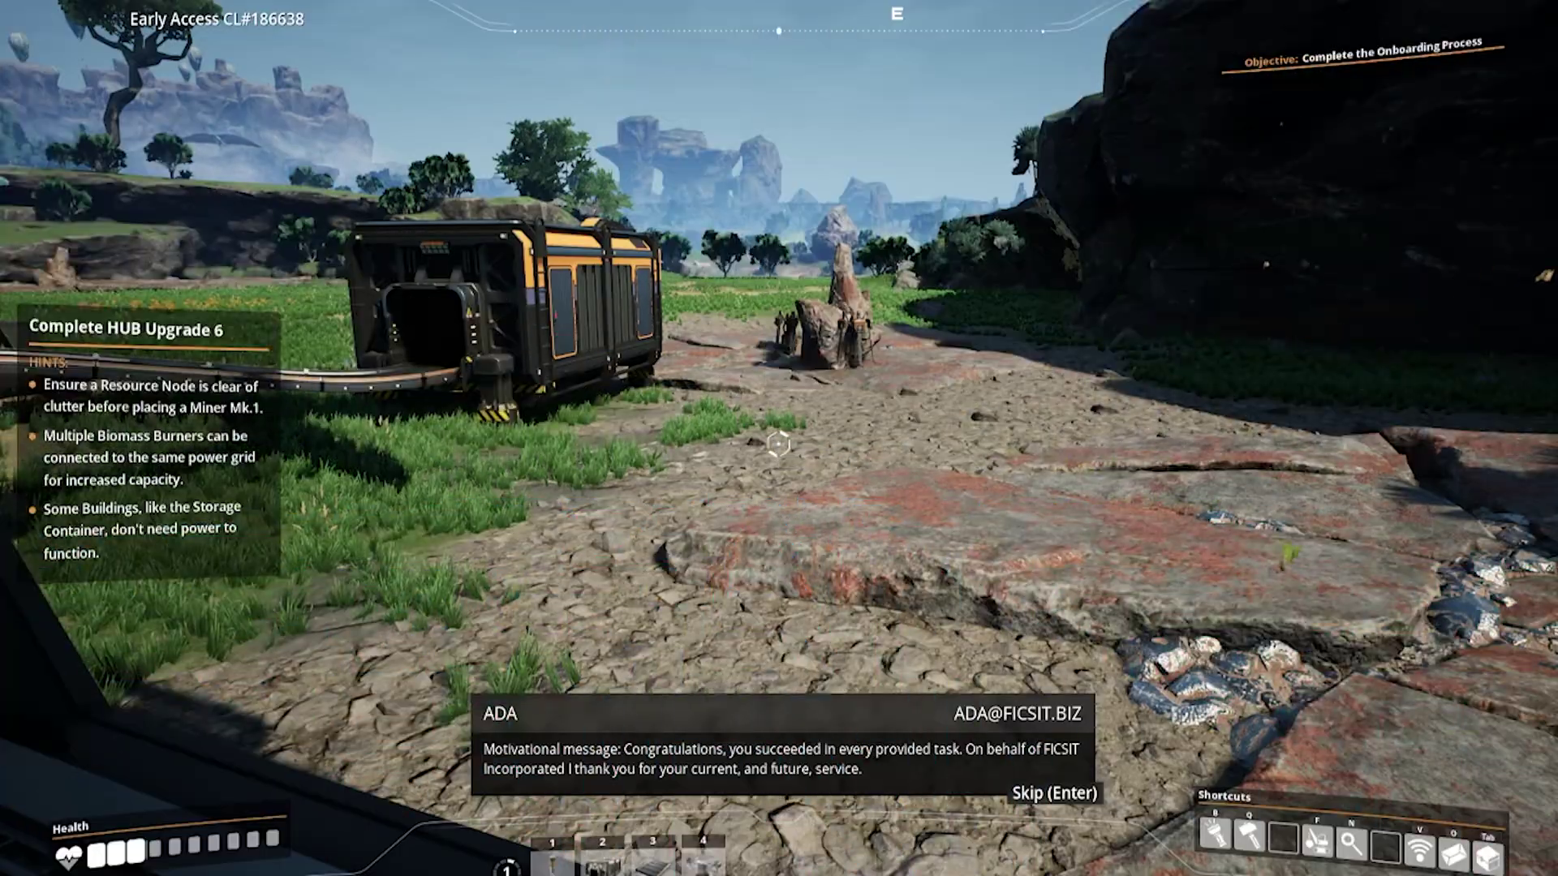
key("w")
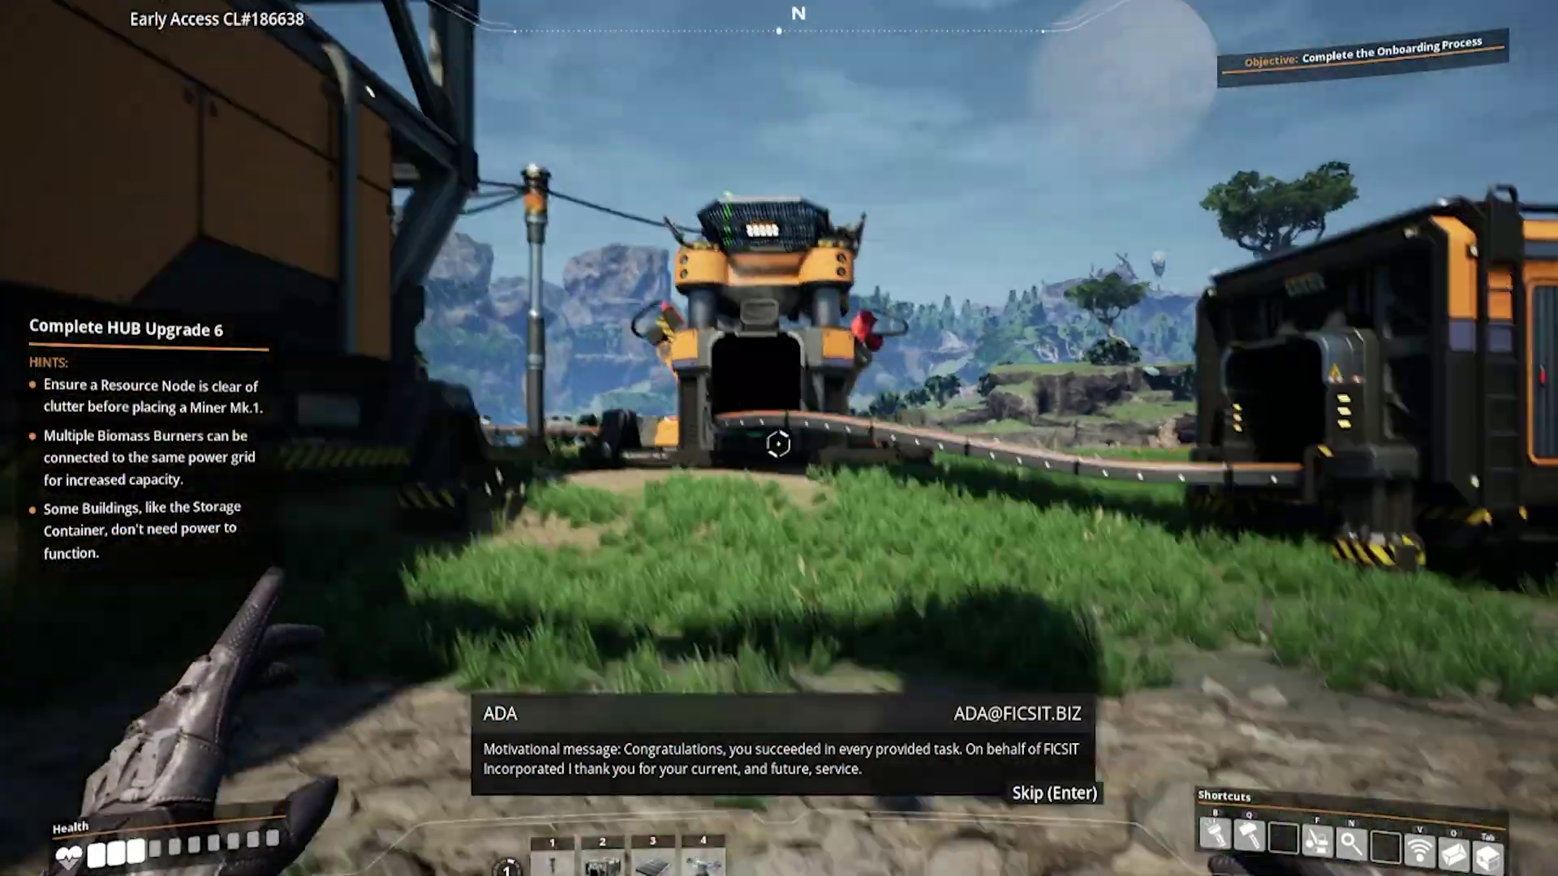
key("w")
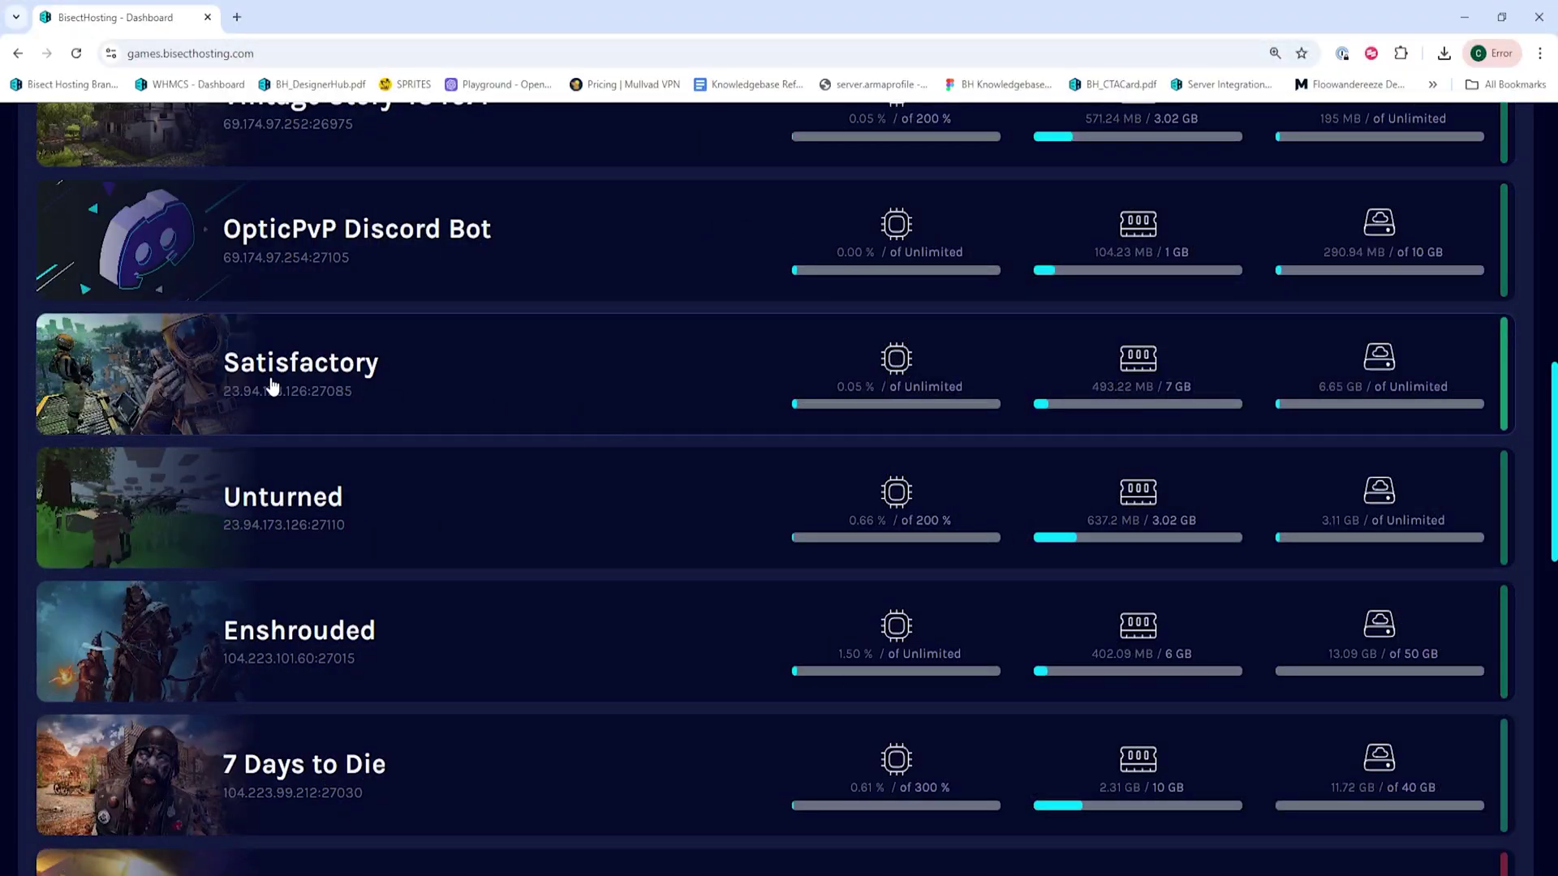
left_click(447, 389)
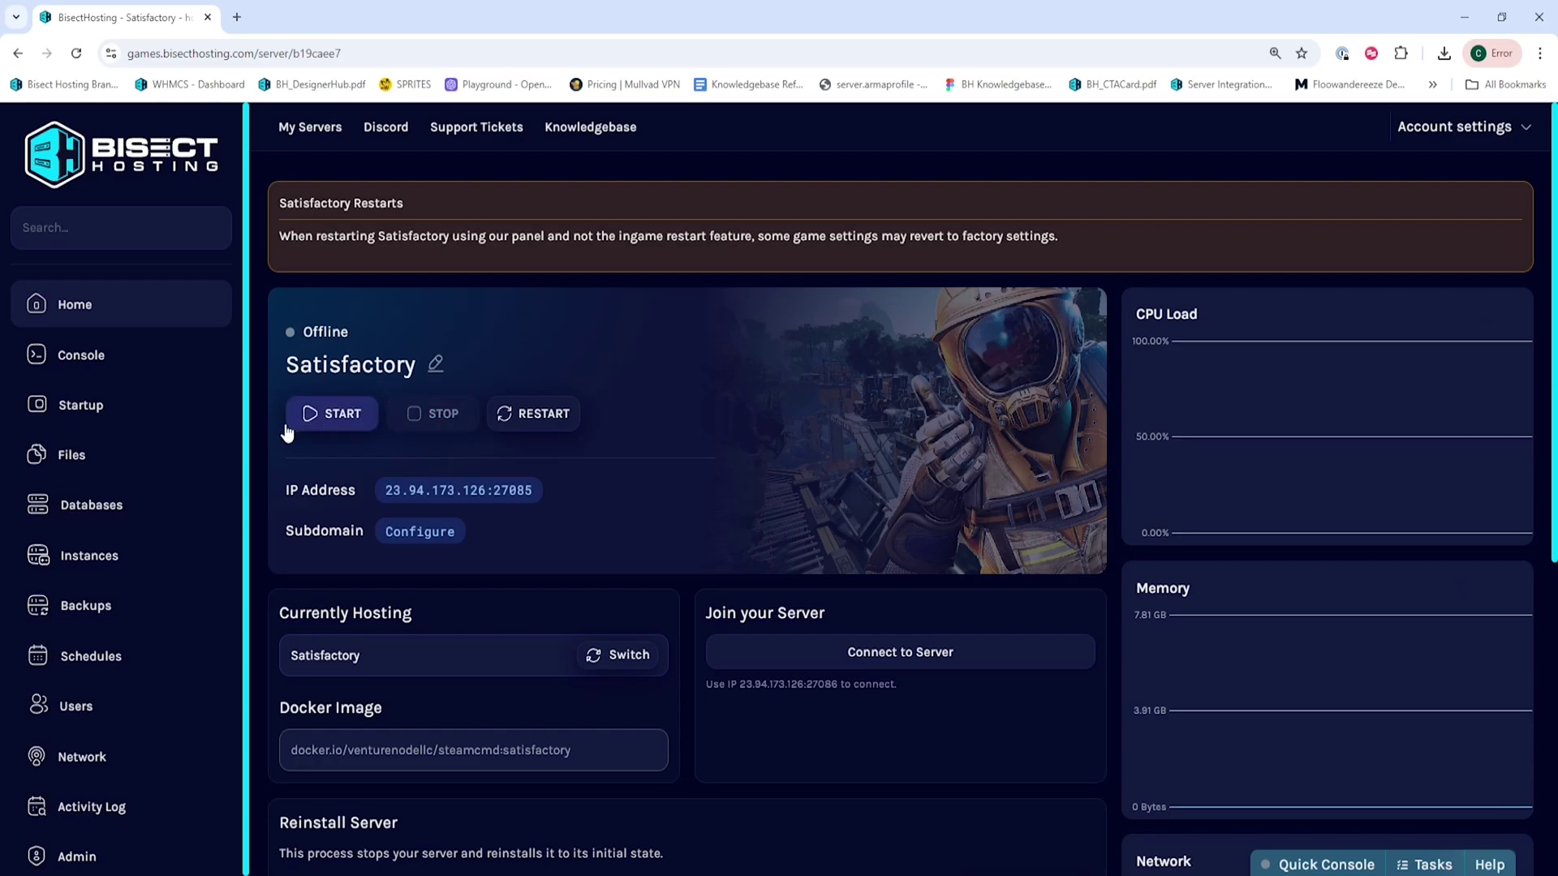
left_click(141, 454)
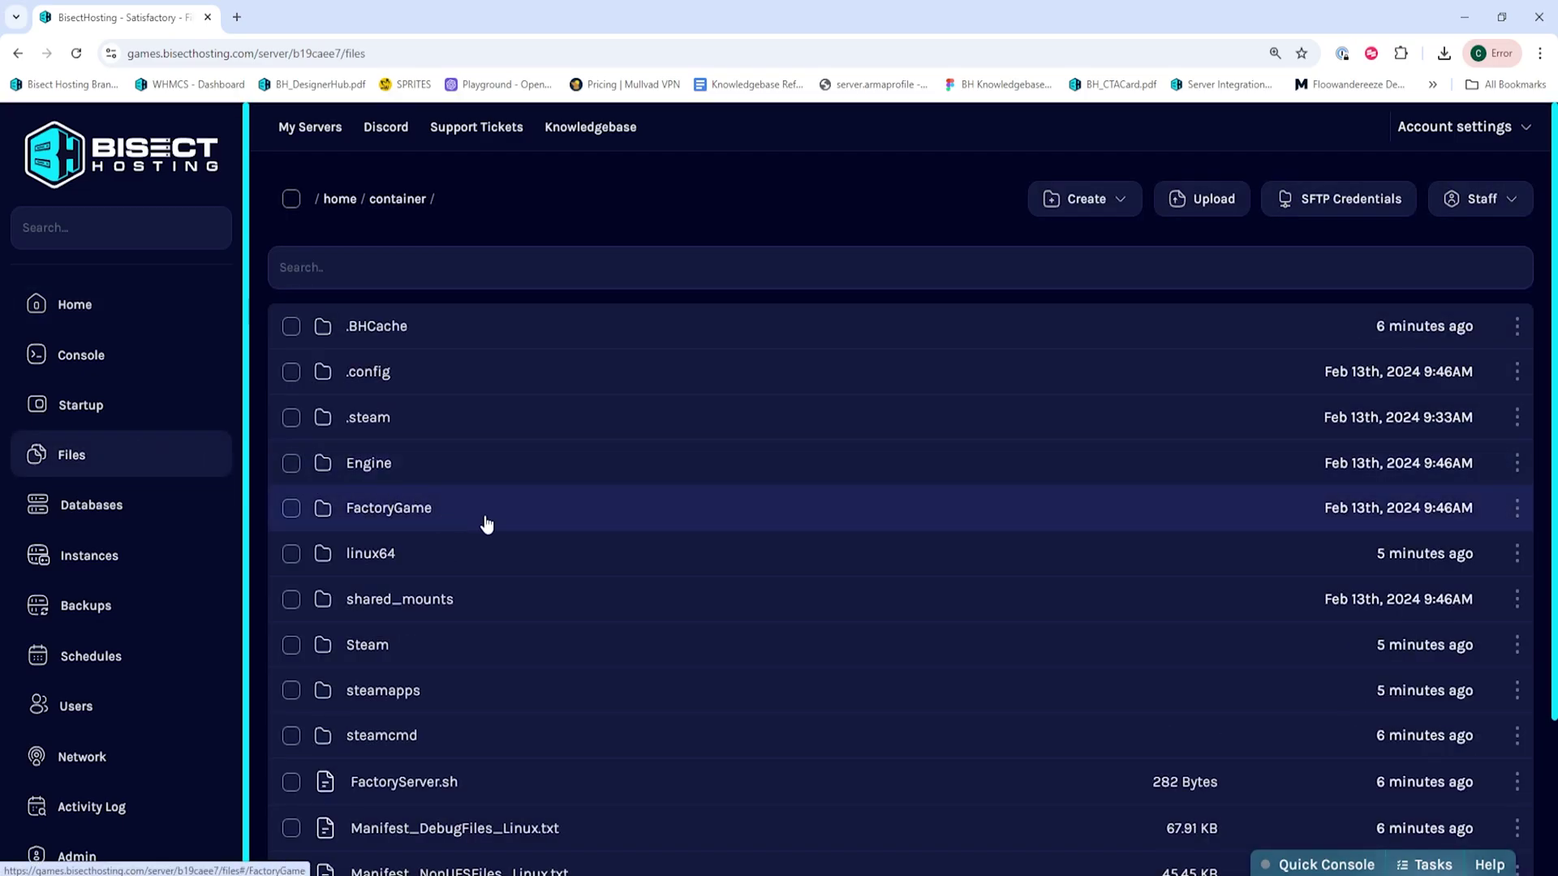
Browse into FactoryGame/Saved/Config/LinuxServer to list Engine.ini and Game.ini.
left_click(512, 522)
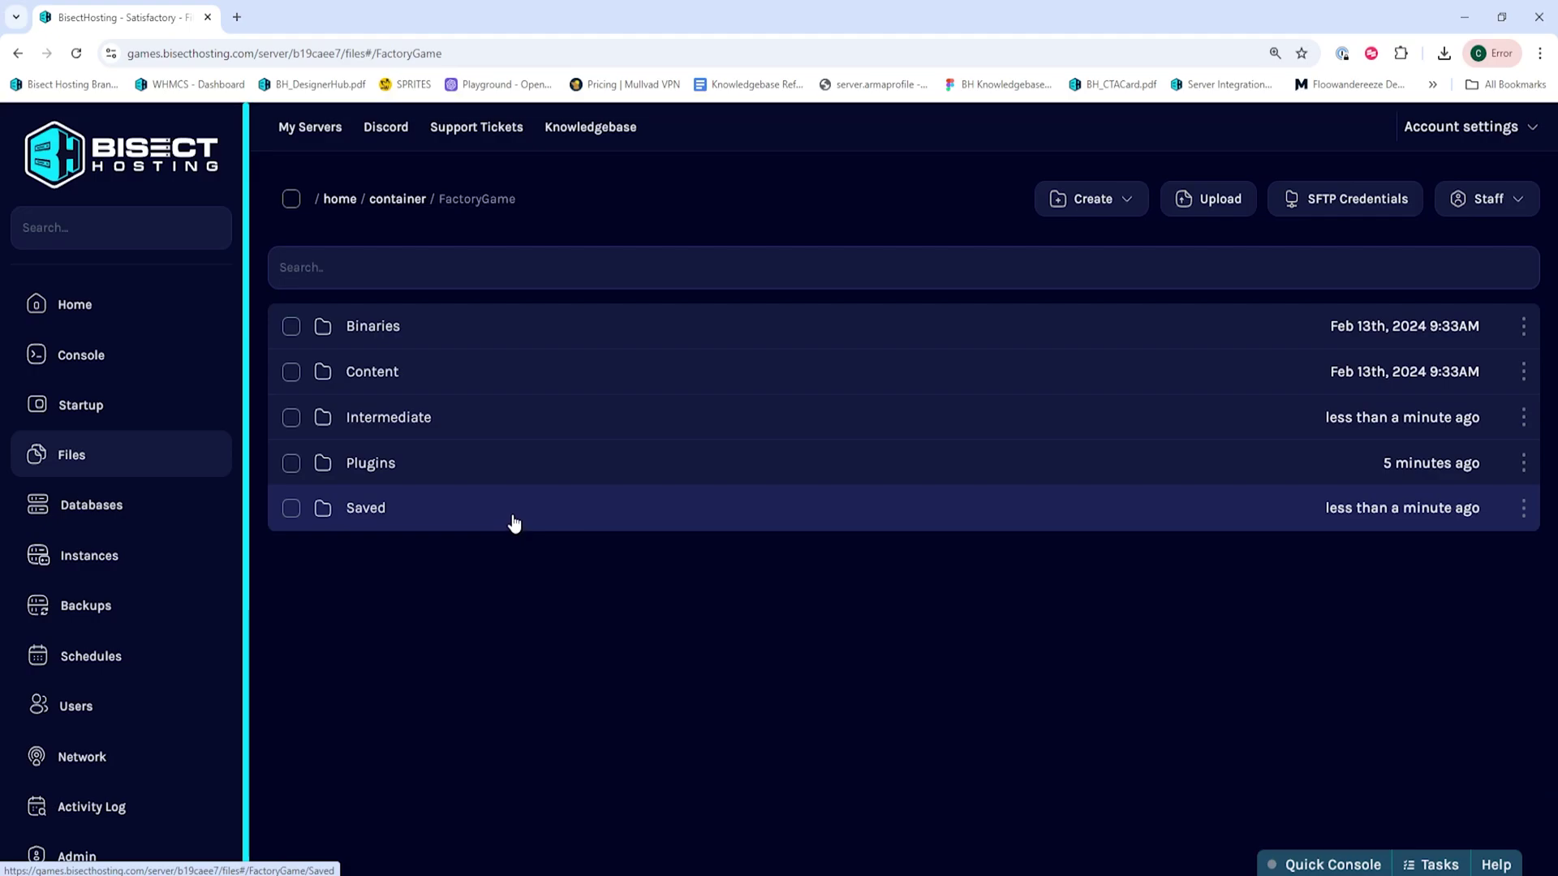
left_click(513, 509)
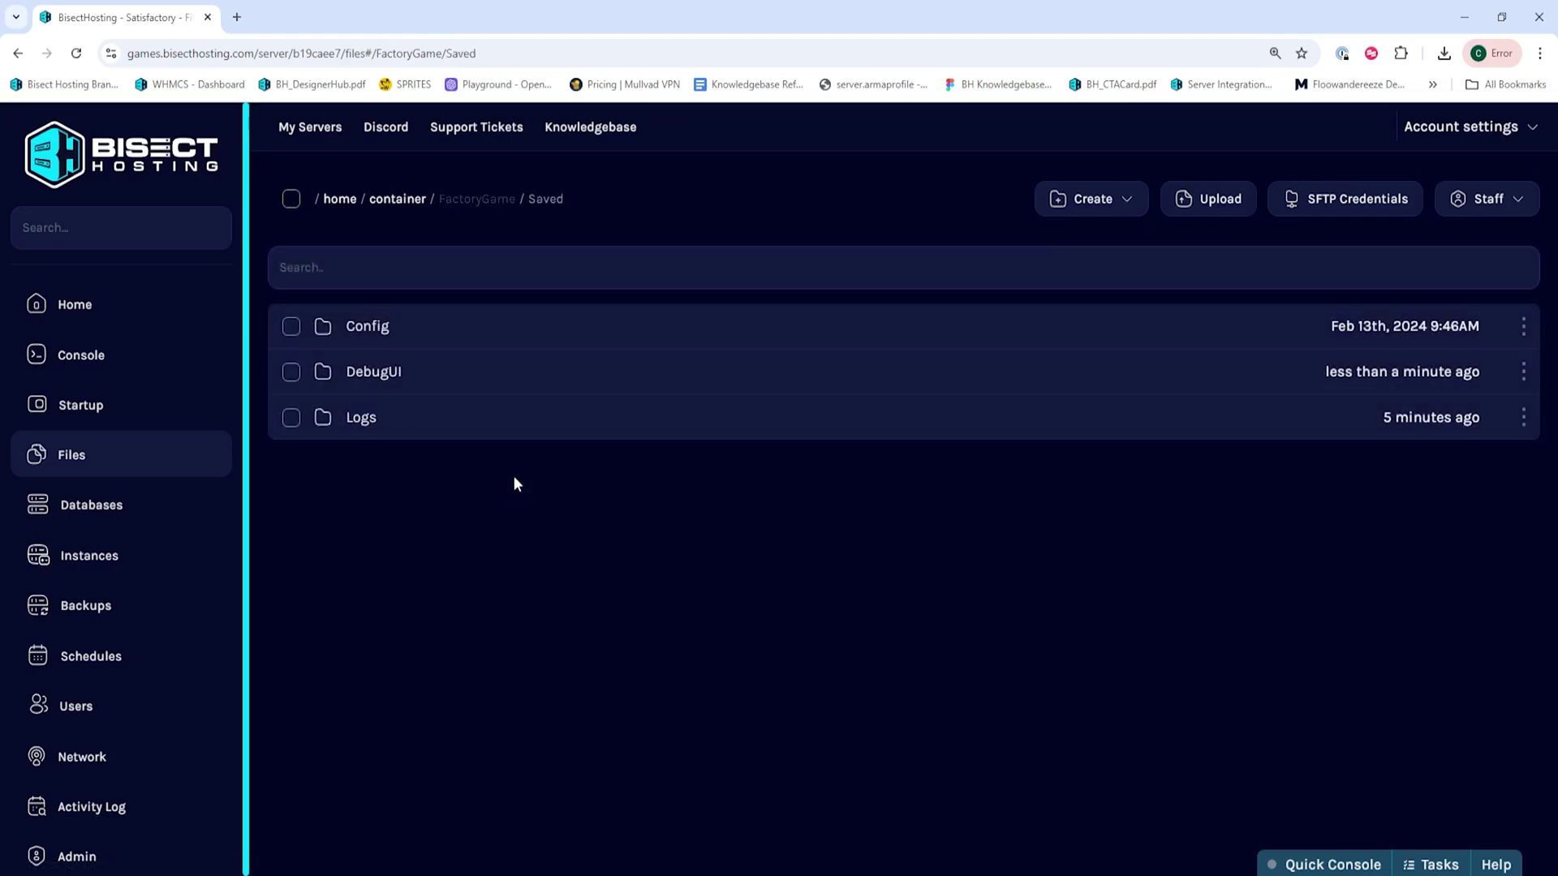
left_click(518, 341)
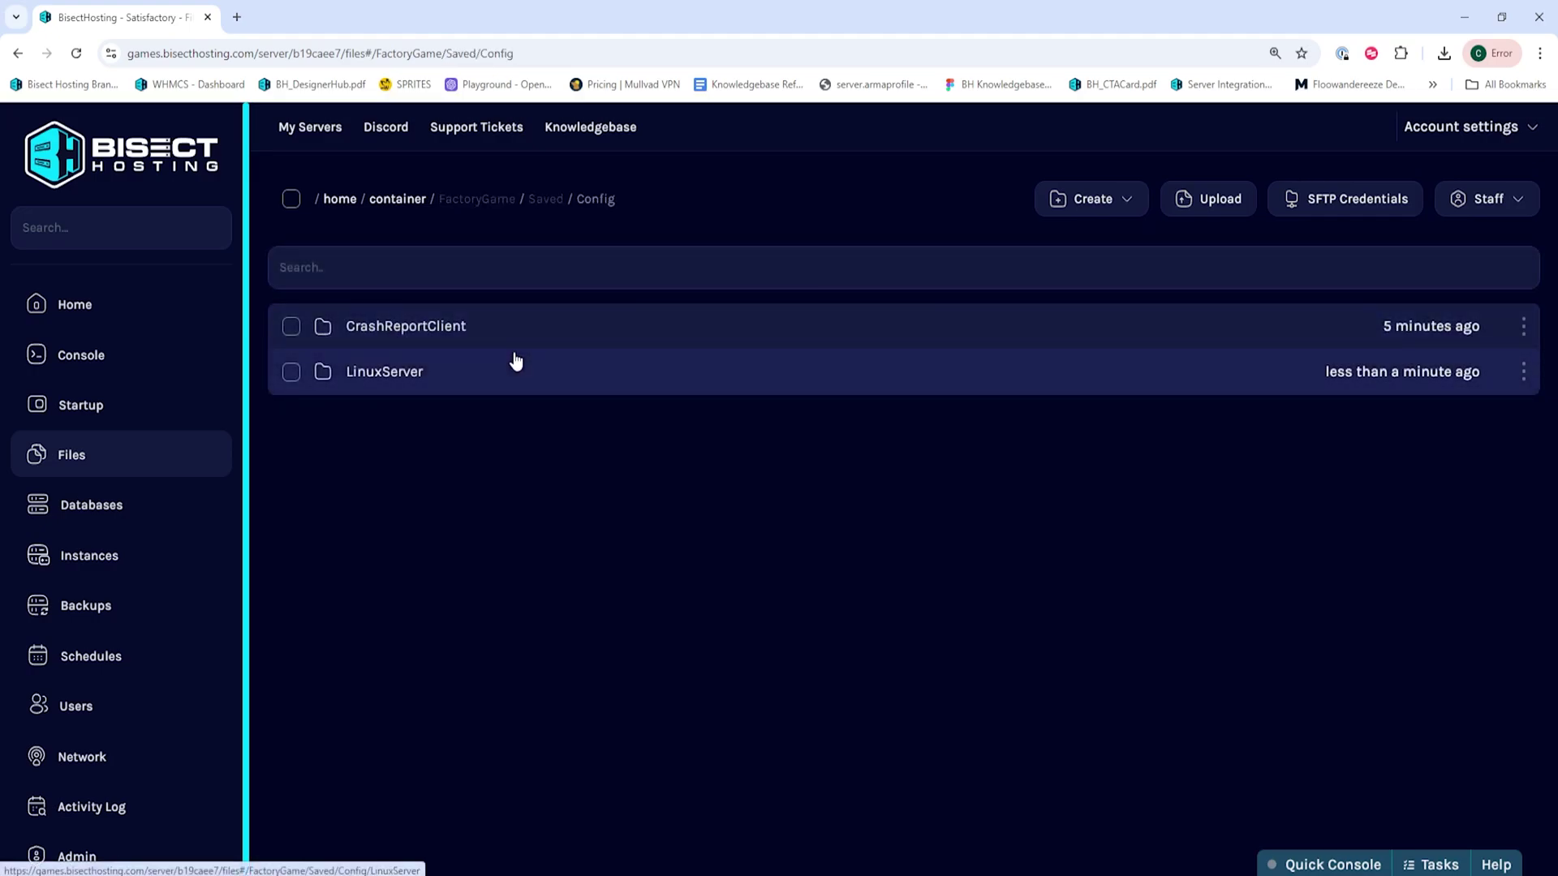
left_click(513, 369)
scroll(517, 463, "down", 2)
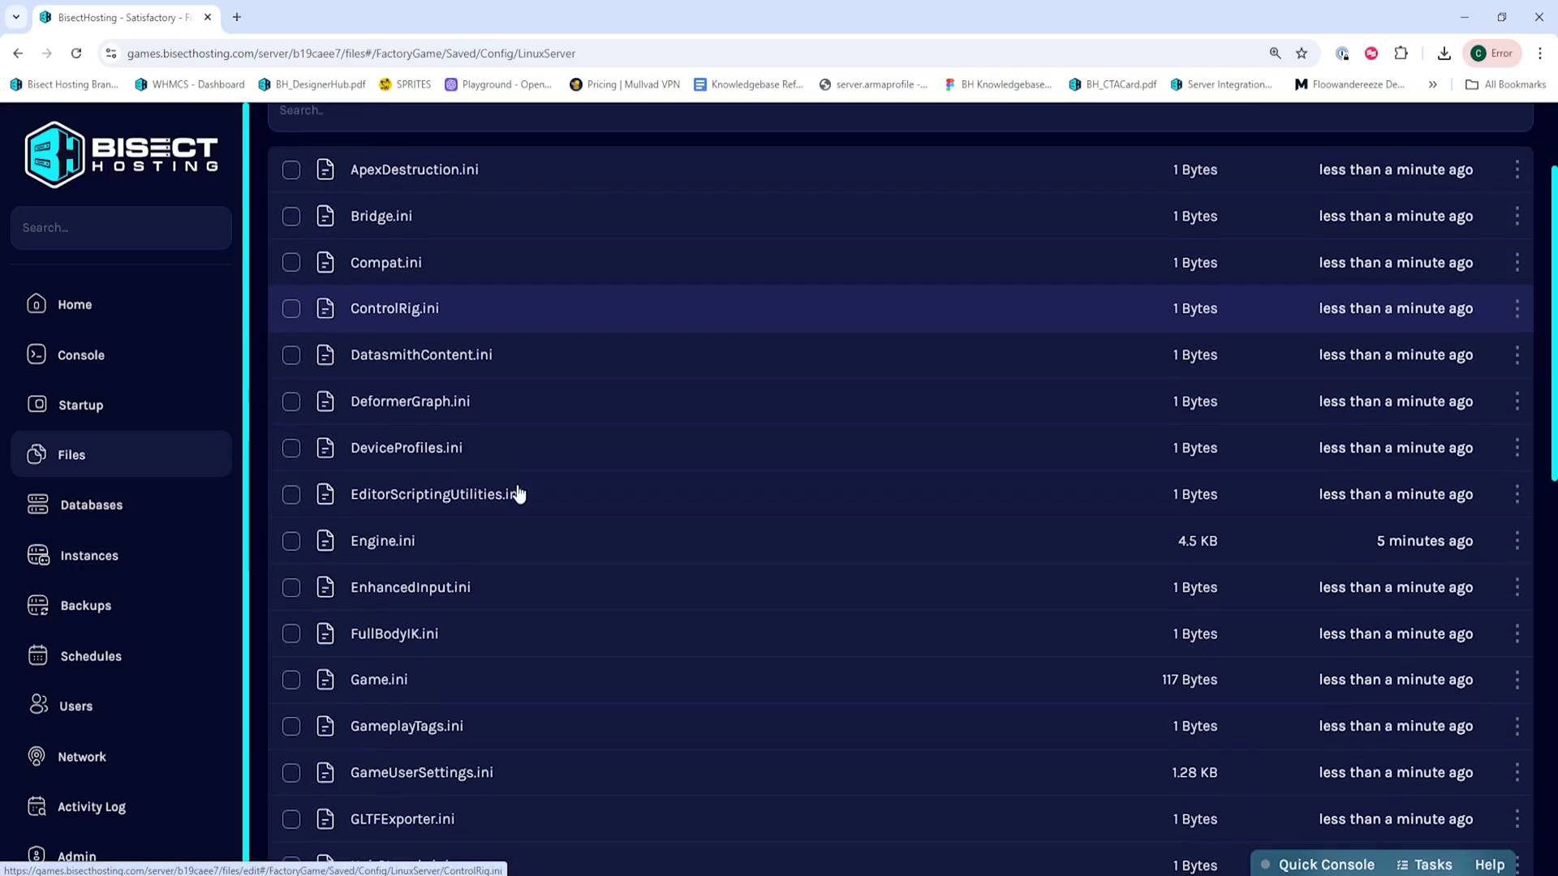
Add InitialConnectTimeout=180.0 and ConnectionTimeout=120.0 below Game.ini's bandwidth settings, then save.
left_click(473, 592)
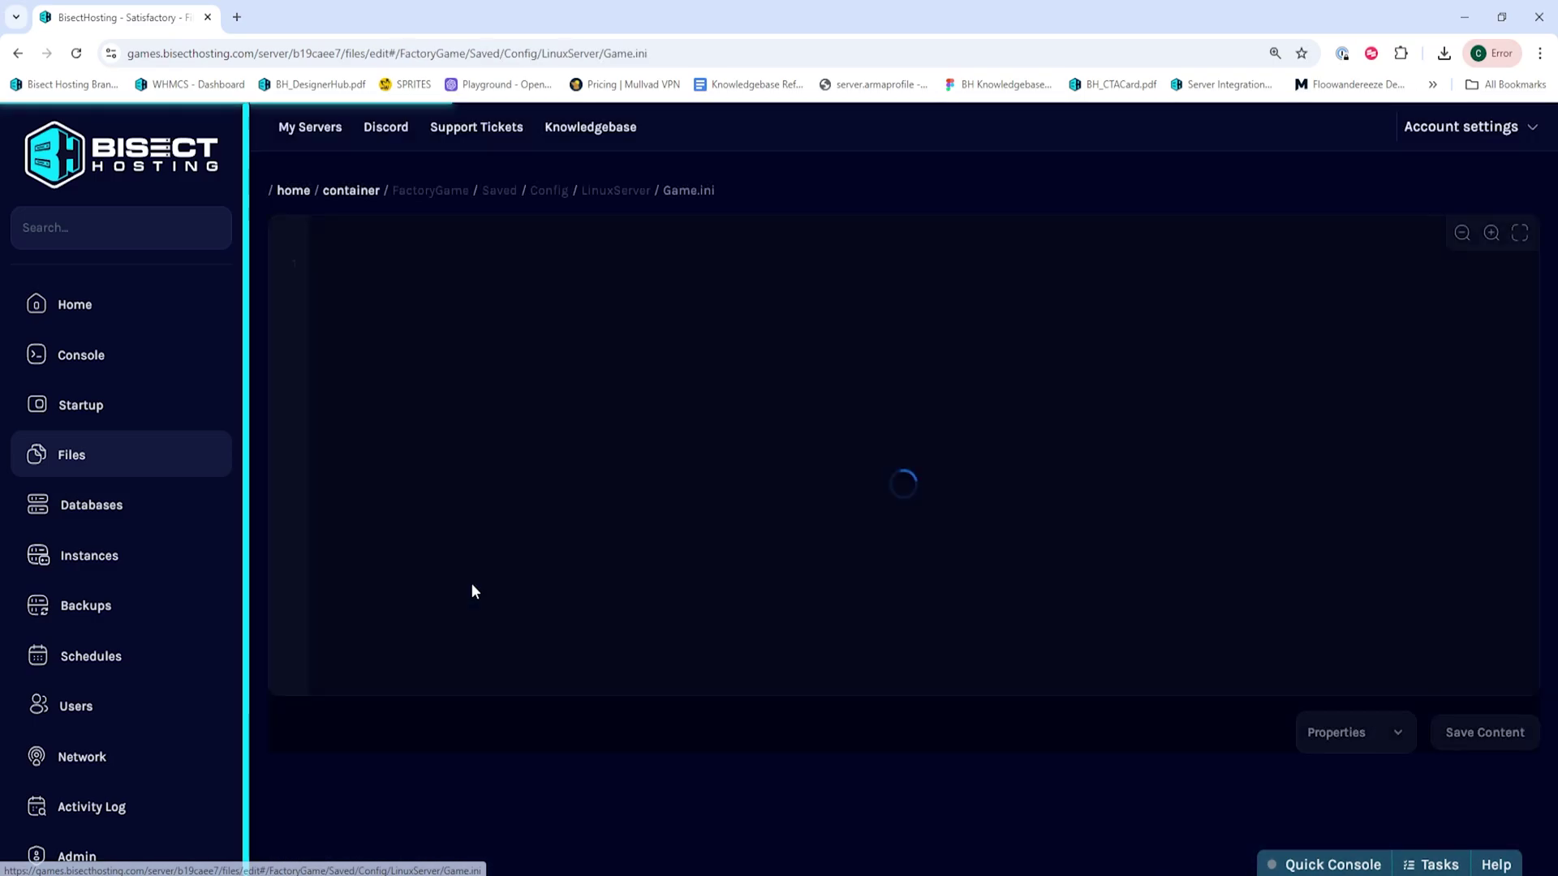
left_click(462, 370)
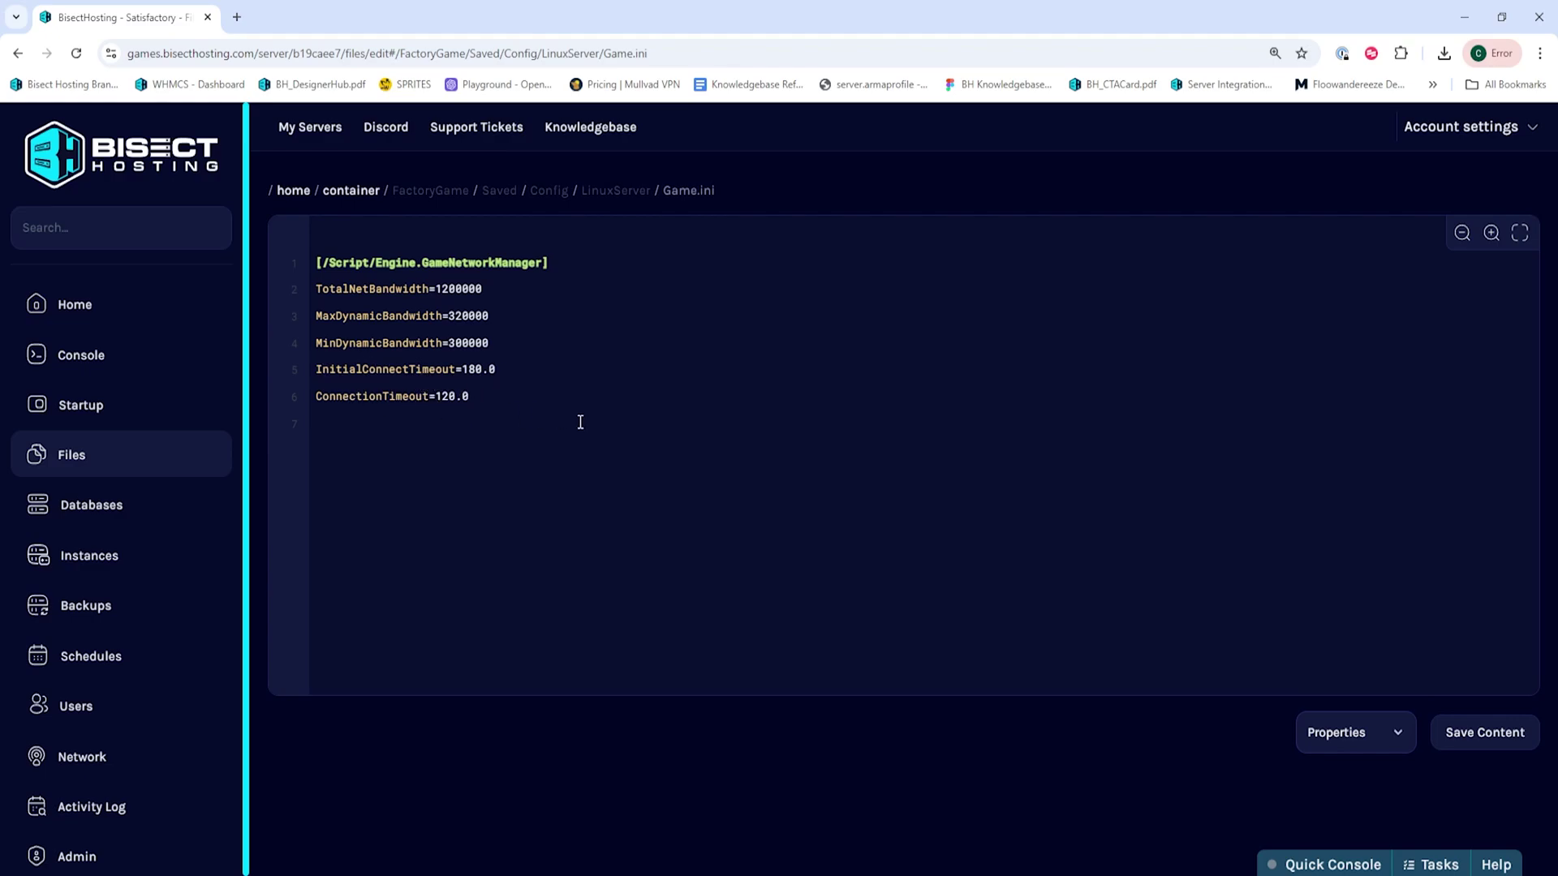
left_click(1537, 733)
Go back to the Satisfactory server's Home overview page.
left_click(139, 314)
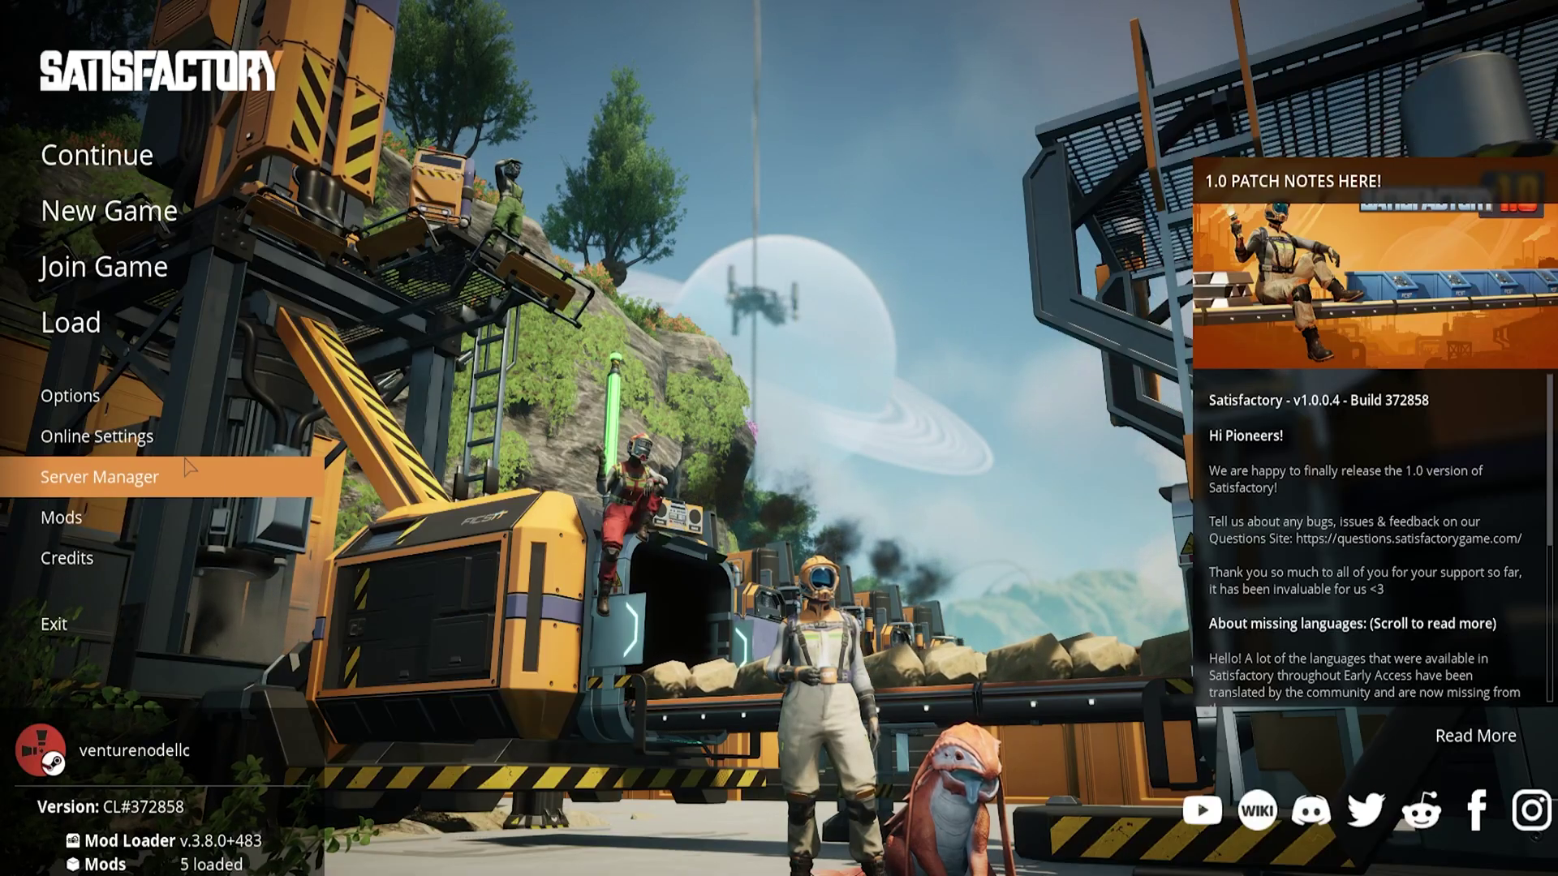
Raise Network Quality to Ultra under Options > Gameplay, then apply and confirm.
left_click(143, 401)
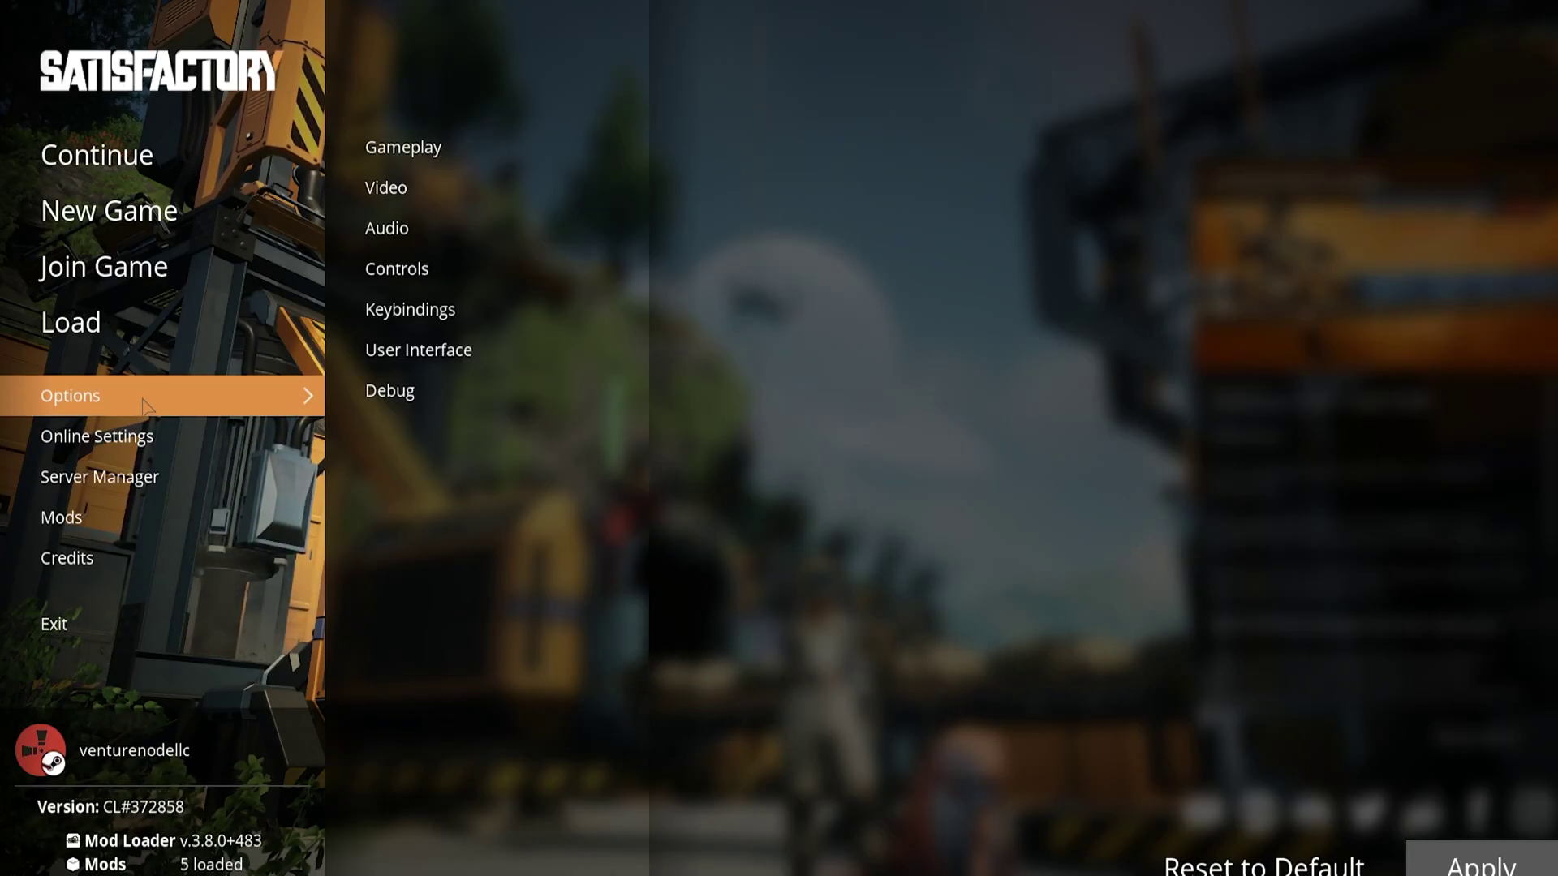
left_click(475, 157)
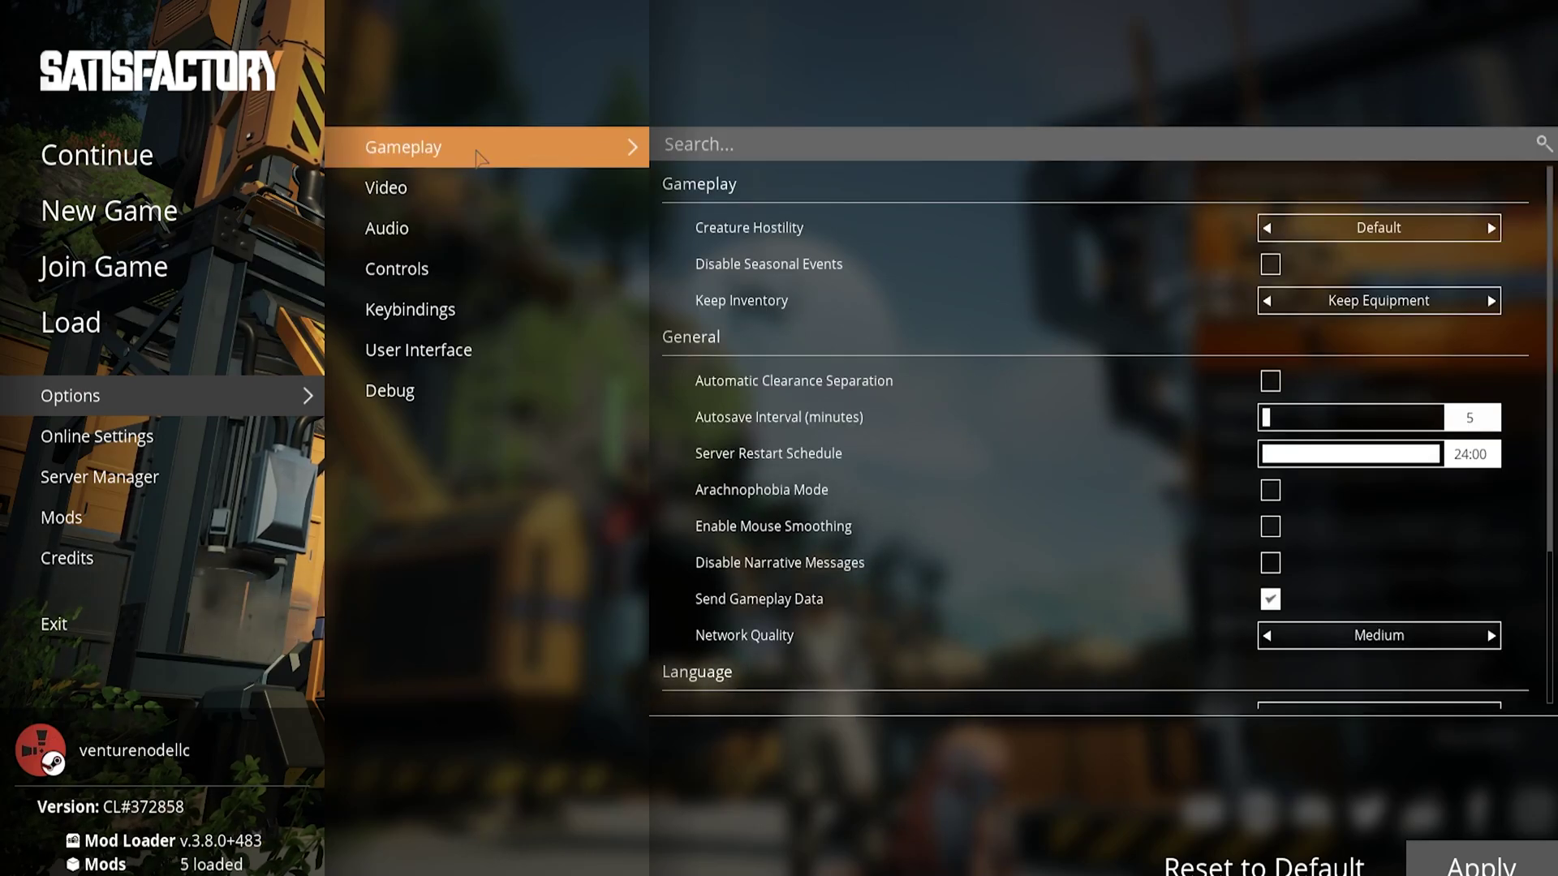
left_click(1490, 636)
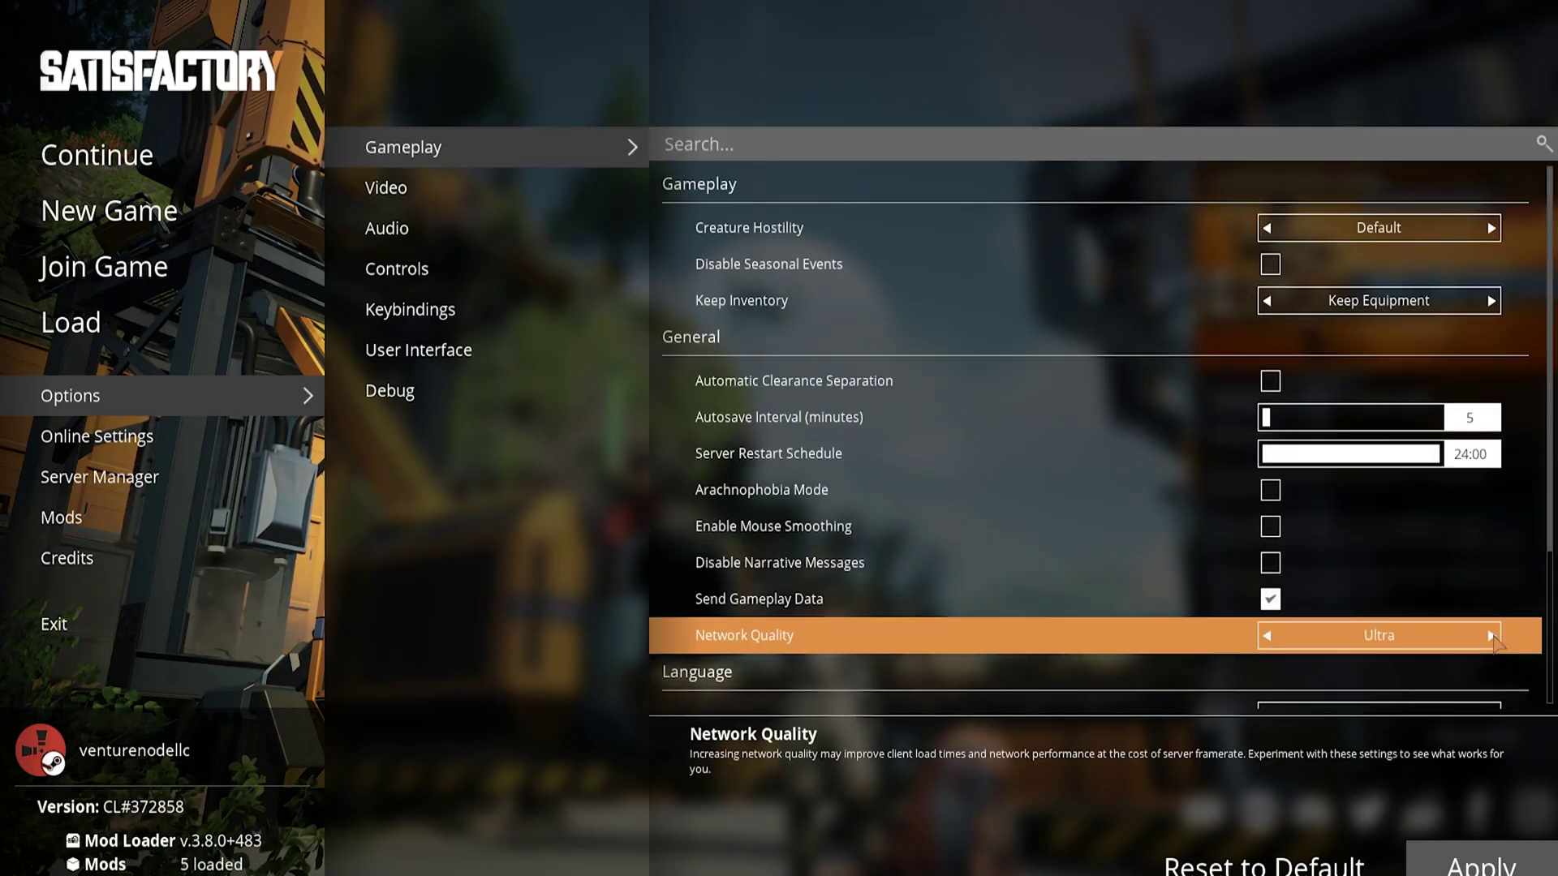
left_click(1480, 859)
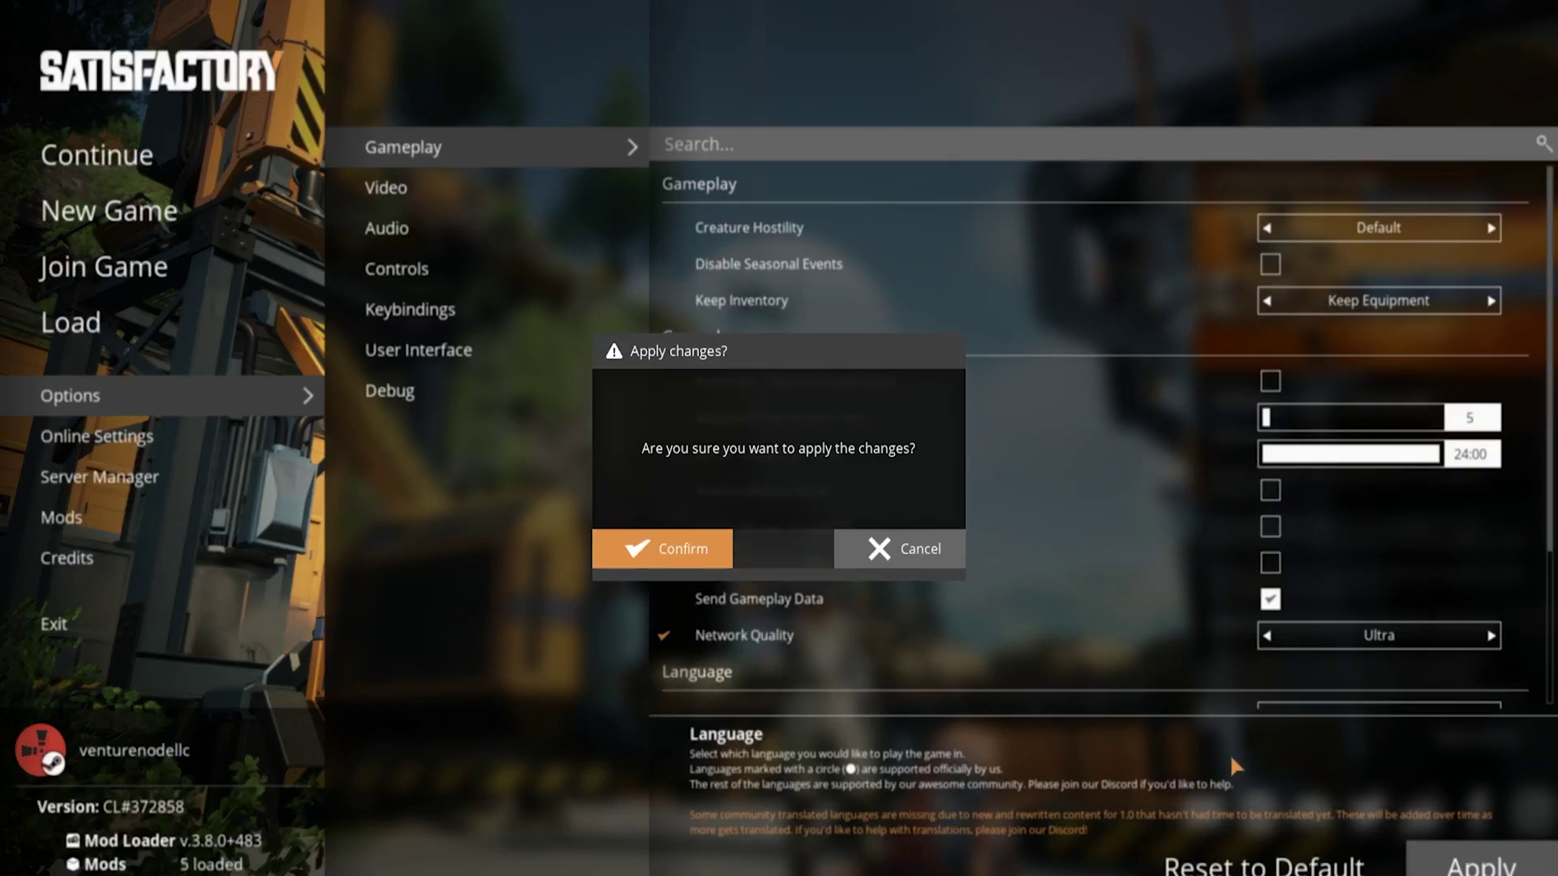
left_click(661, 549)
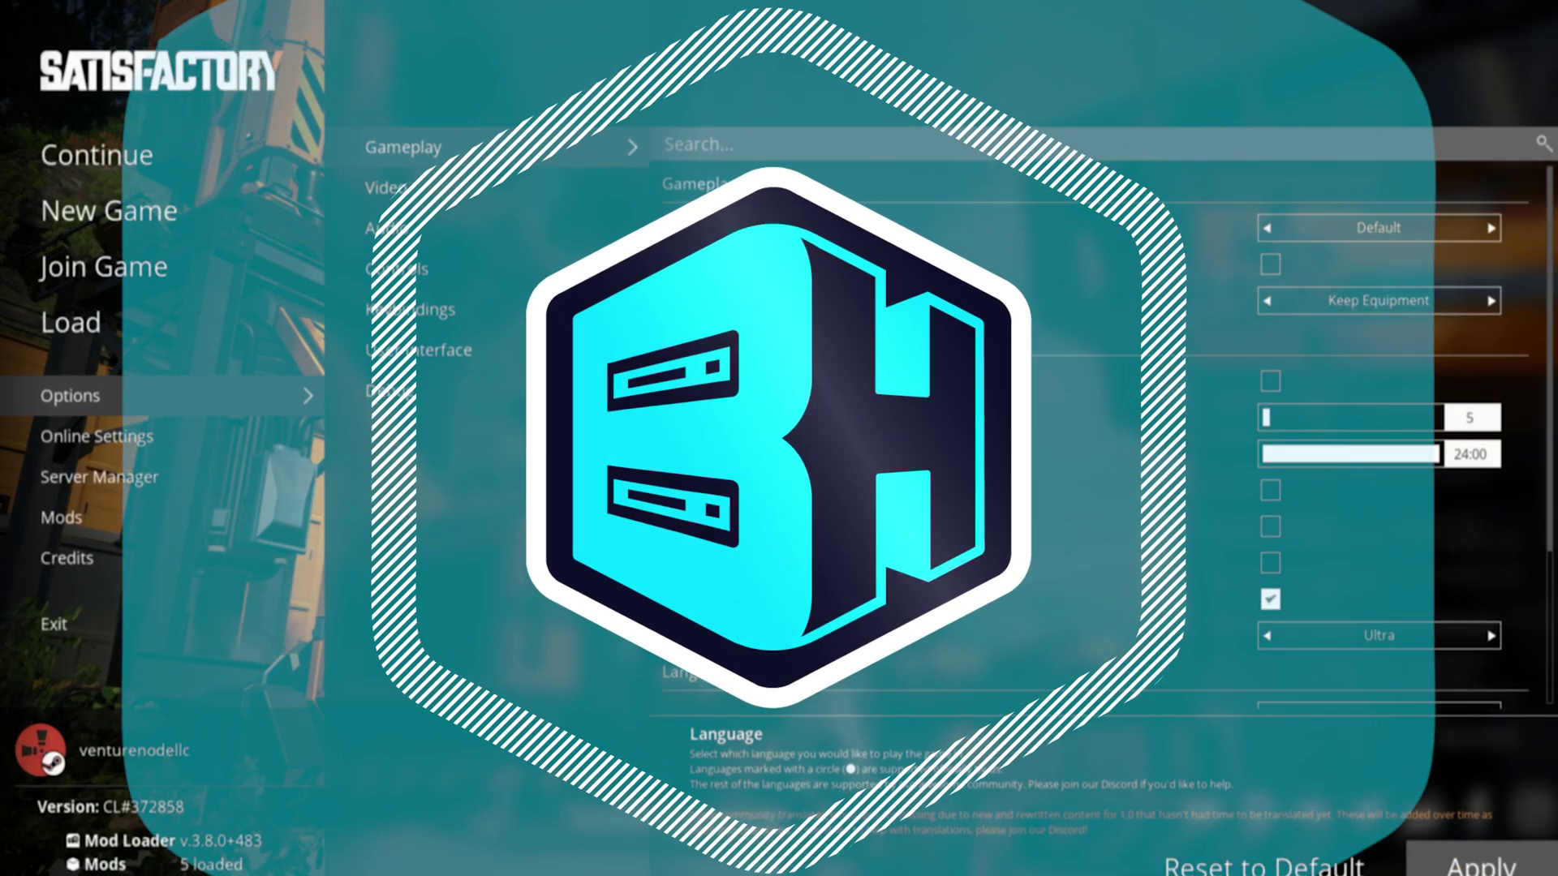